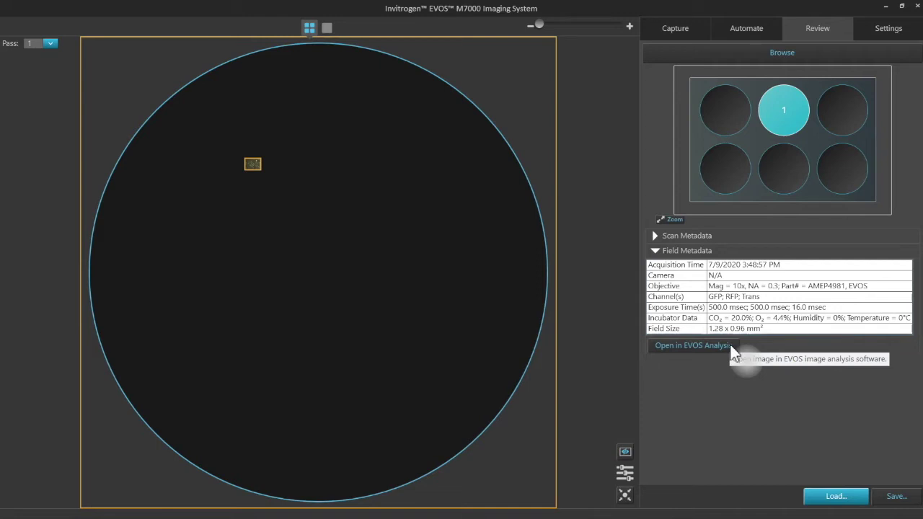
Open the reviewed field's image in EVOS Analysis from the Field Metadata panel.
left_click(731, 346)
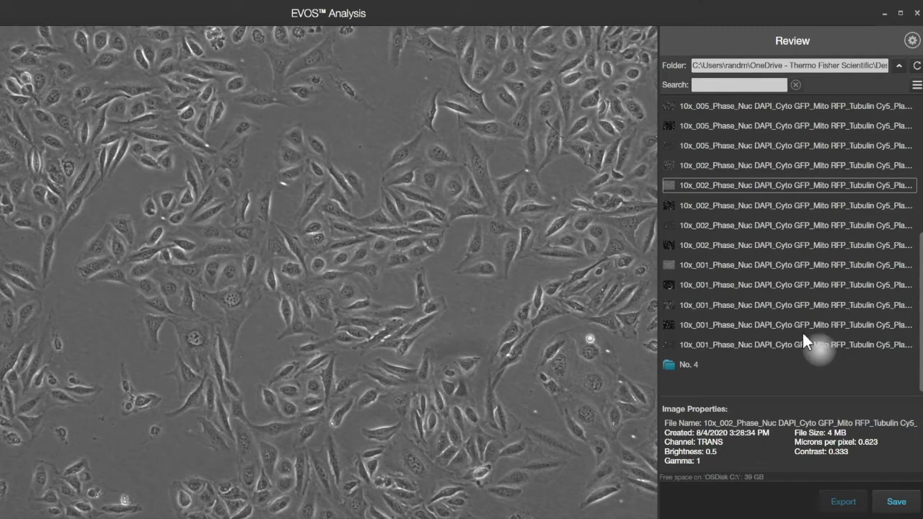
mouse_move(300, 294)
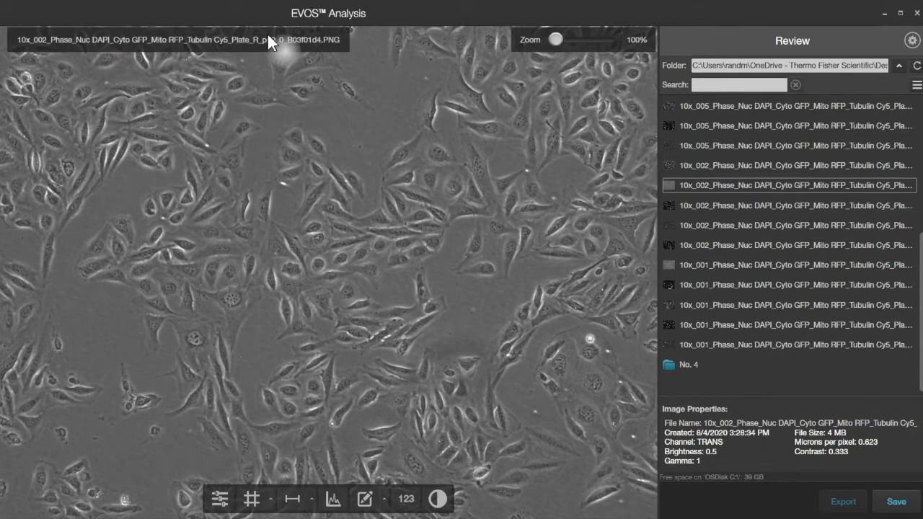
left_click_drag(556, 38, 551, 37)
scroll(244, 292, "up", 2)
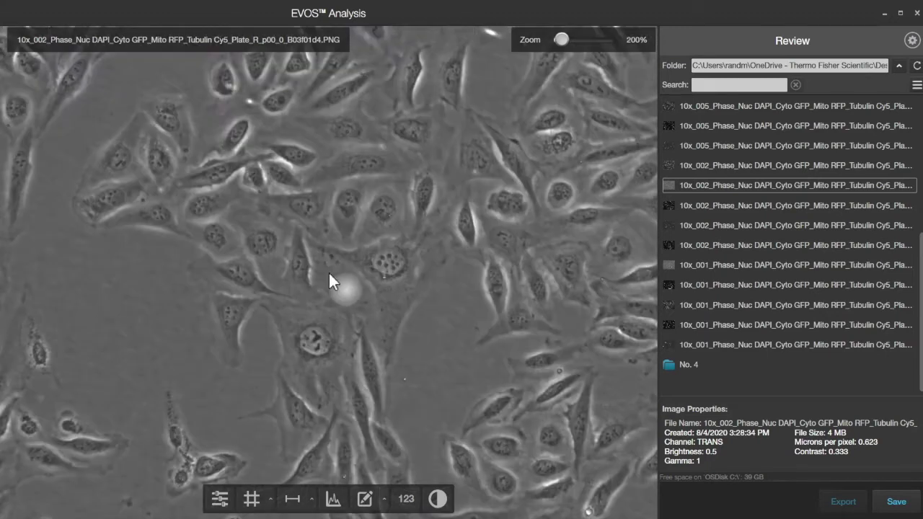
scroll(329, 274, "up", 2)
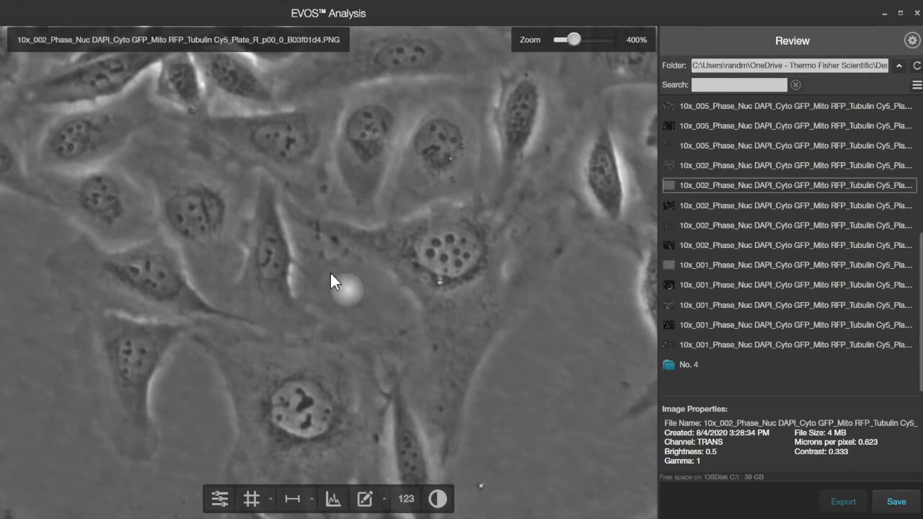
scroll(330, 279, "down", 4)
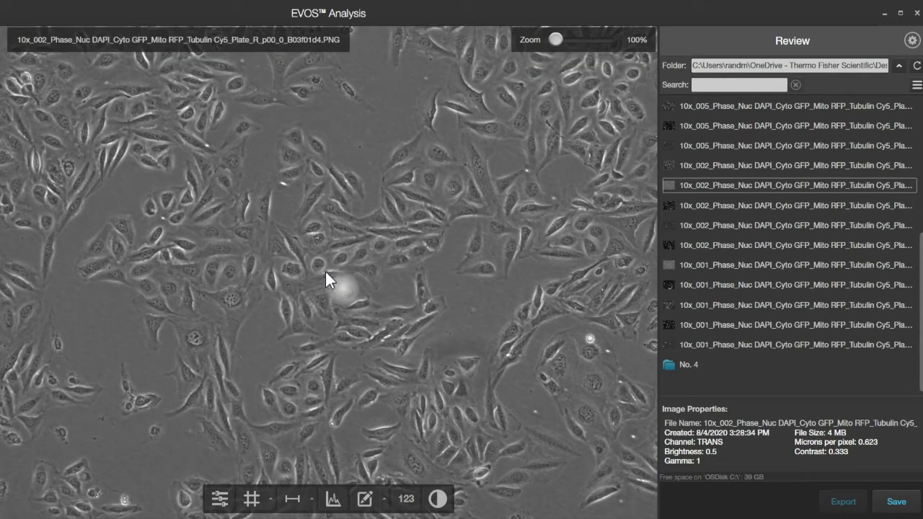
In Image Display Settings, try overlaying CY5, RFP, GFP and TGBFP, ending with only TRANS shown.
left_click(223, 508)
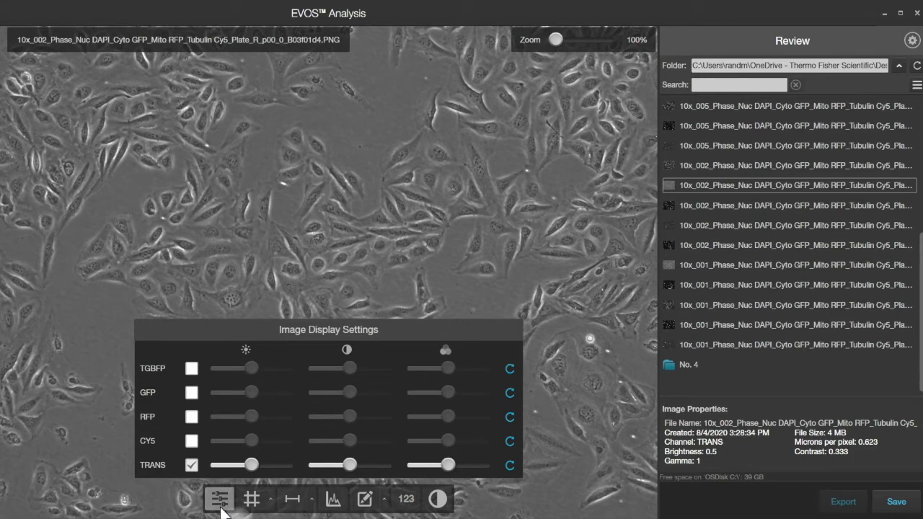
left_click(192, 441)
left_click(192, 416)
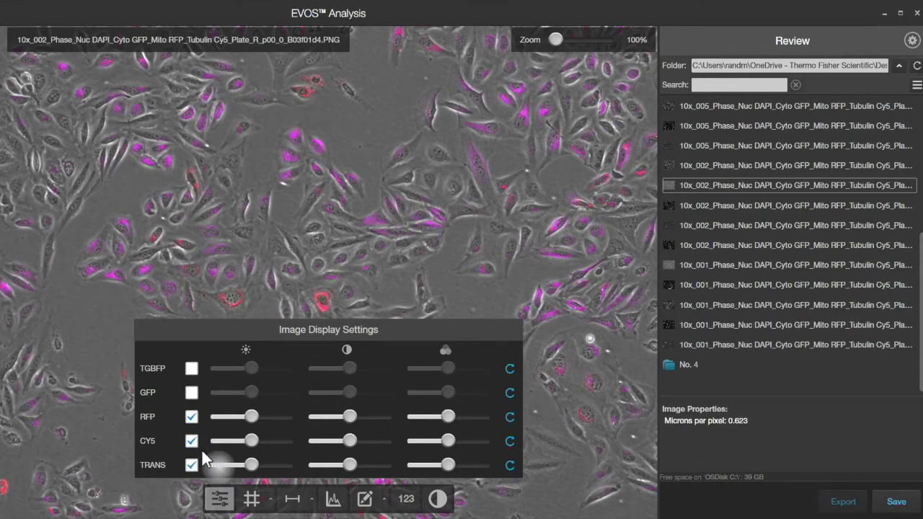
left_click(191, 466)
left_click(192, 439)
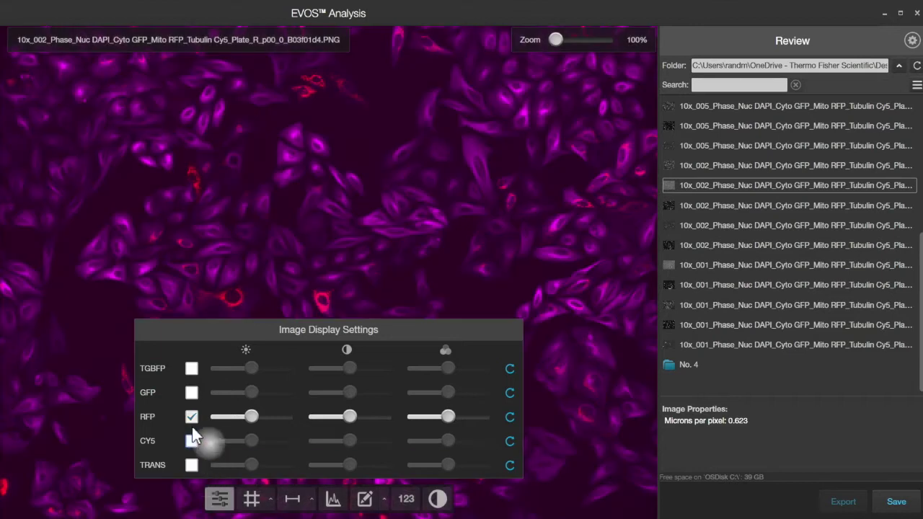
left_click(192, 393)
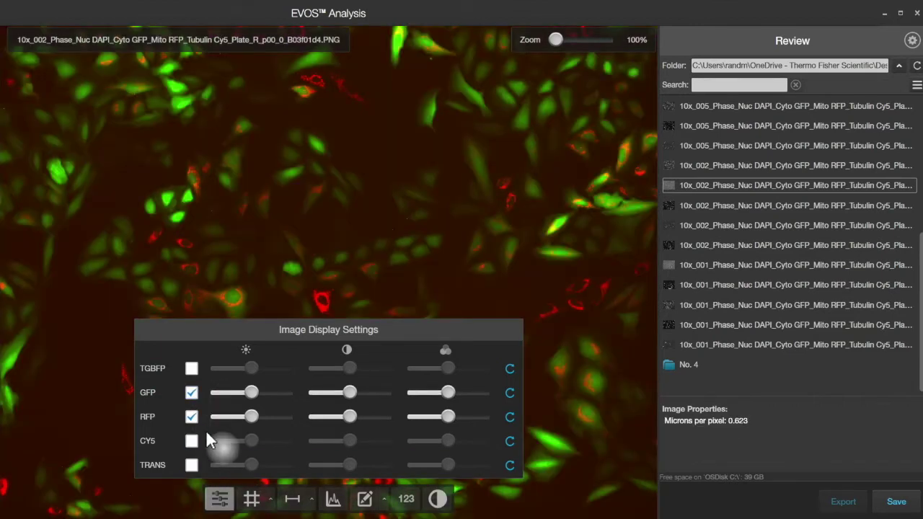
left_click(191, 369)
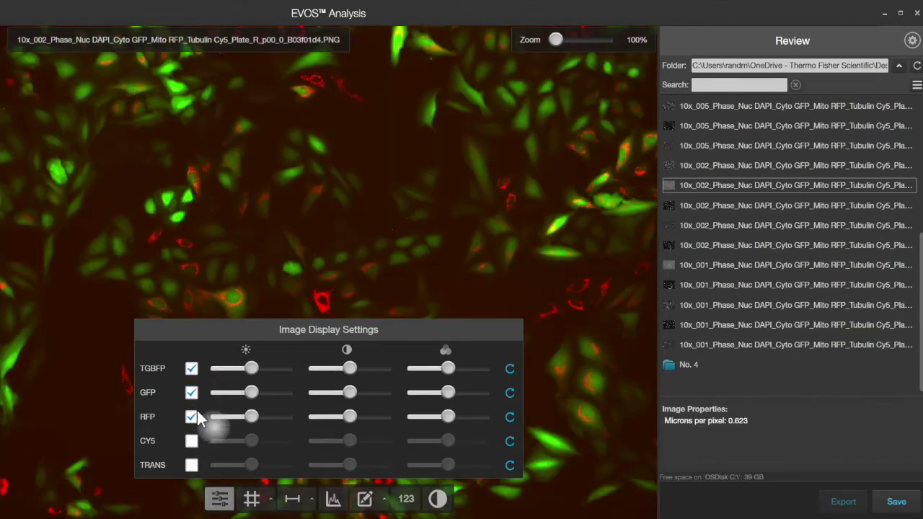
left_click(192, 465)
left_click(192, 416)
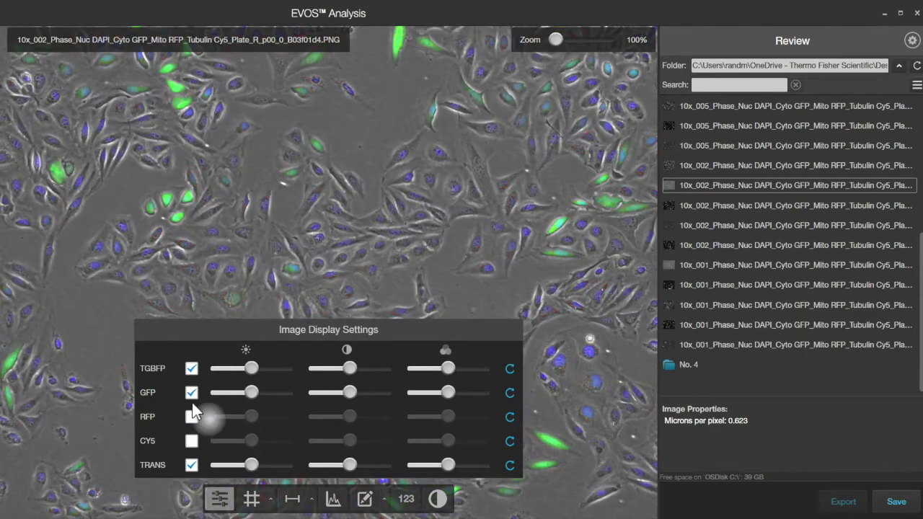
left_click(194, 388)
left_click(193, 364)
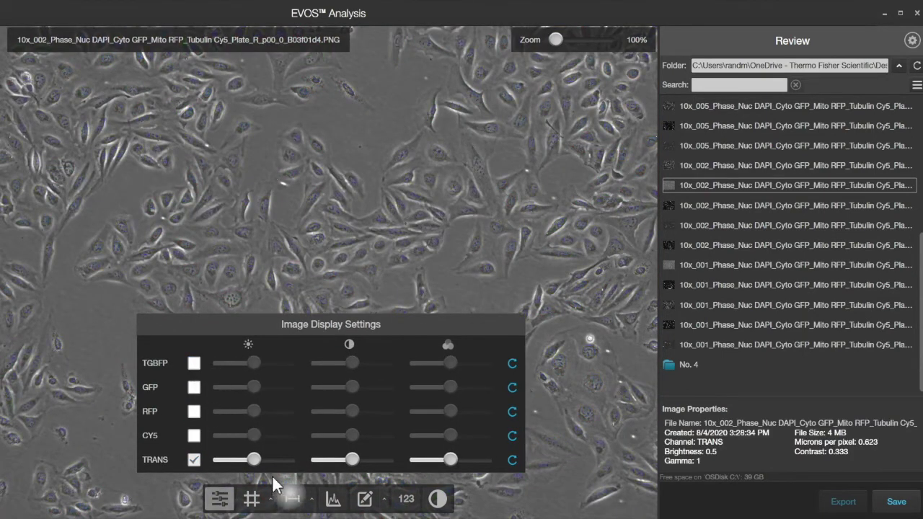
Set TRANS brightness 0.742, contrast 0.747 and gamma 0.577, then reset them to defaults.
left_click_drag(255, 460, 273, 459)
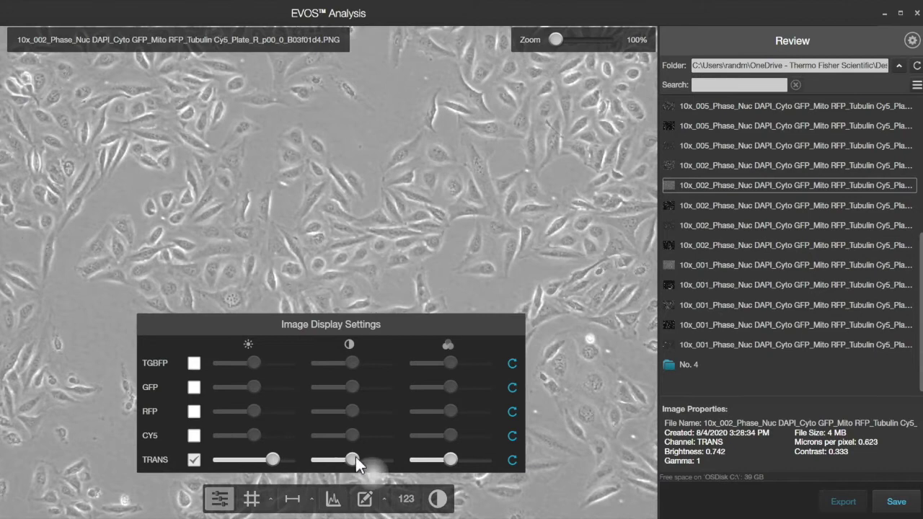
left_click_drag(355, 459, 377, 460)
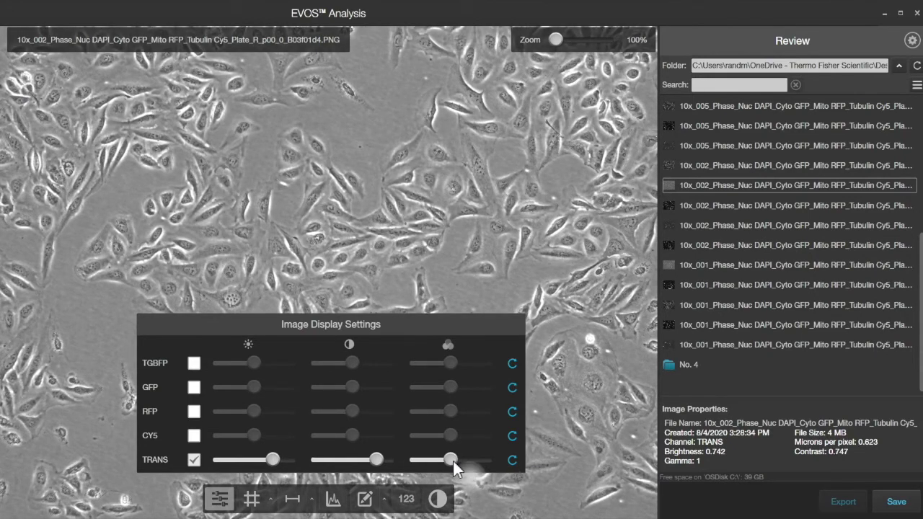
left_click_drag(453, 461, 443, 466)
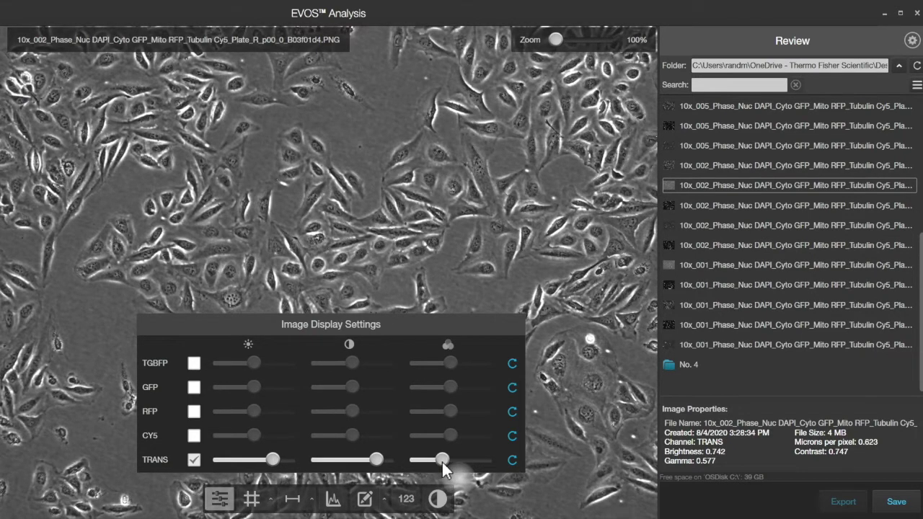
left_click(512, 460)
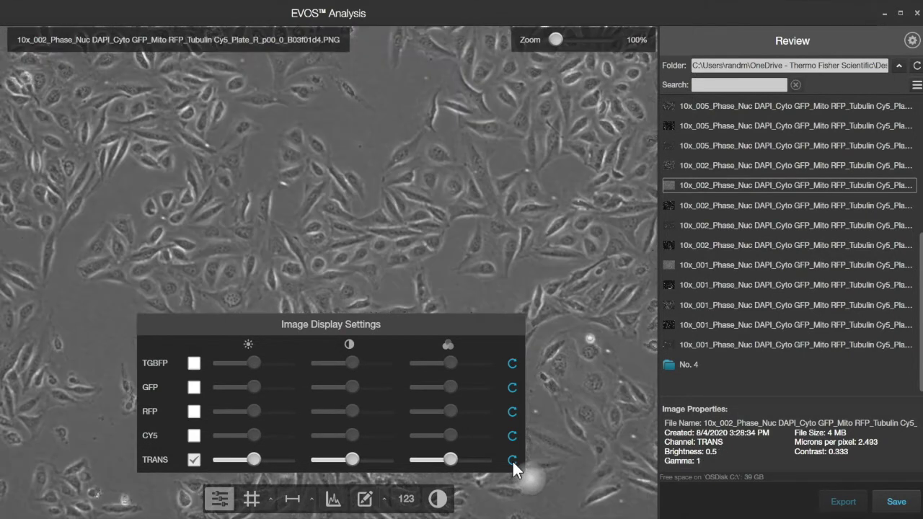
left_click(220, 500)
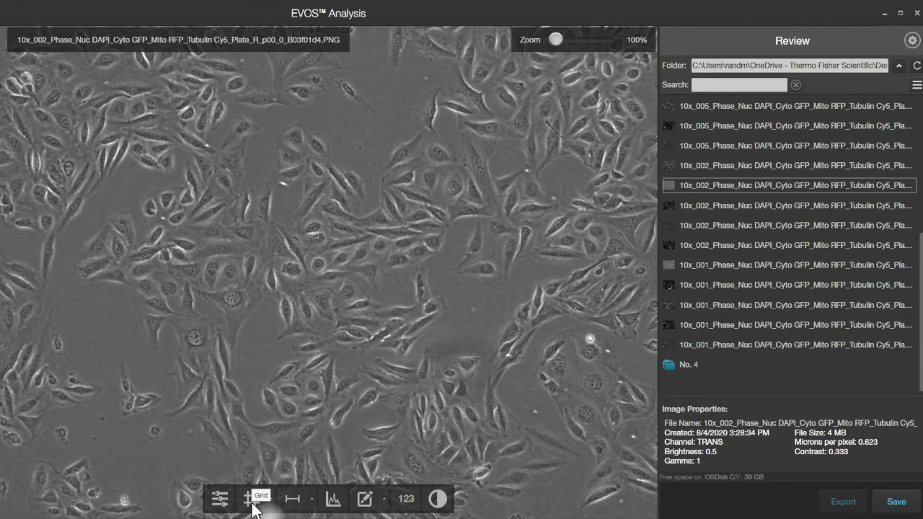
Show the grid overlay with 100µm x 100µm cells.
left_click(252, 499)
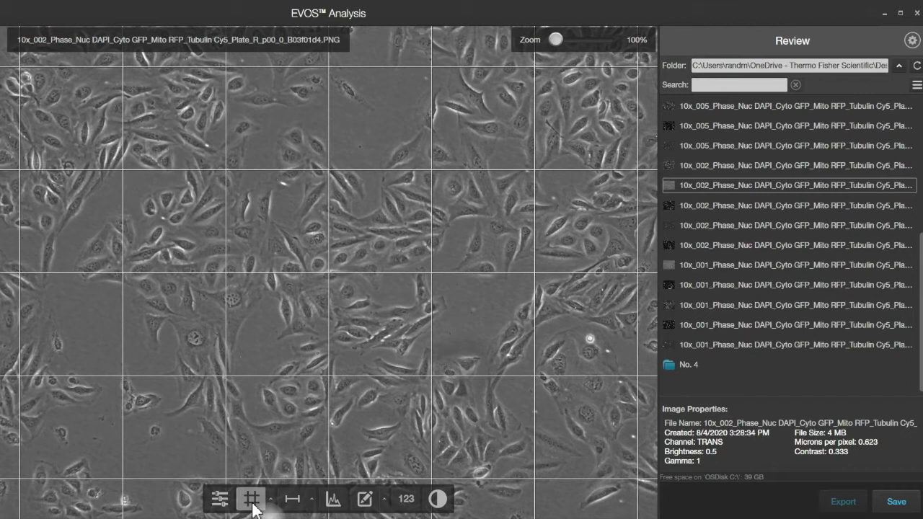
left_click(271, 500)
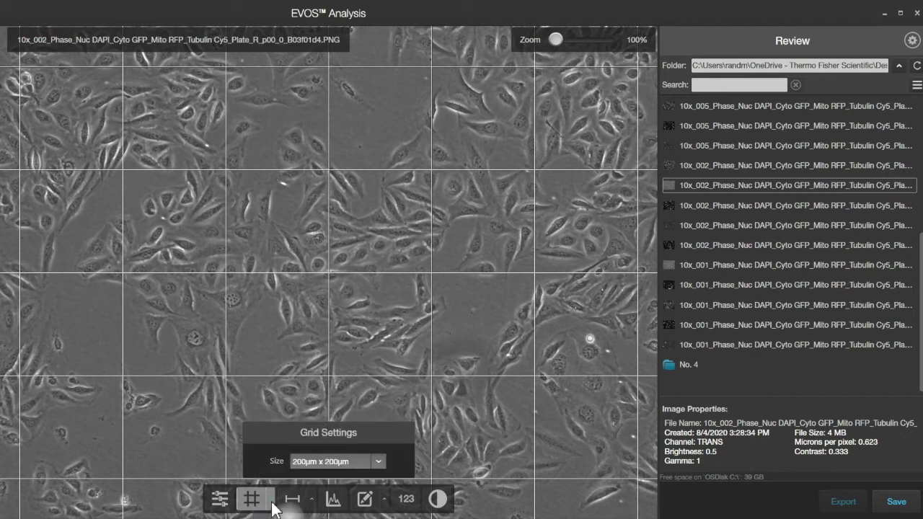
left_click(378, 462)
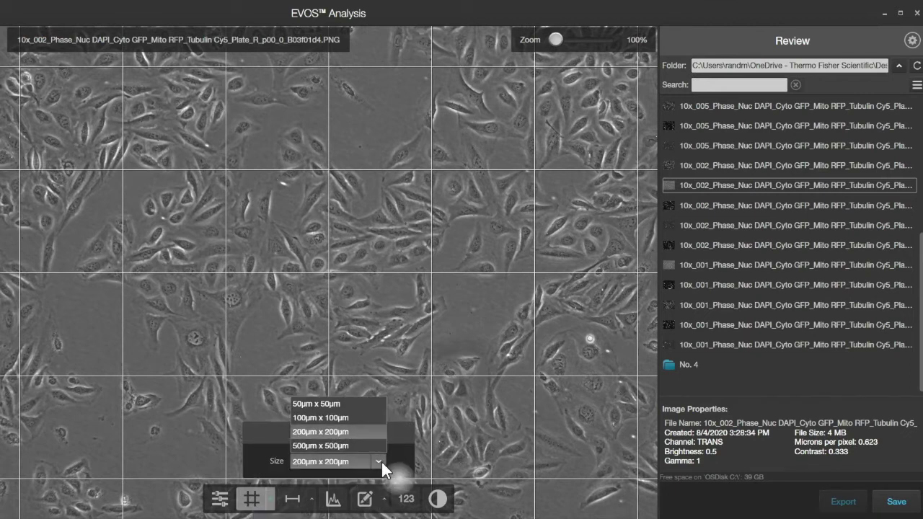
left_click(357, 418)
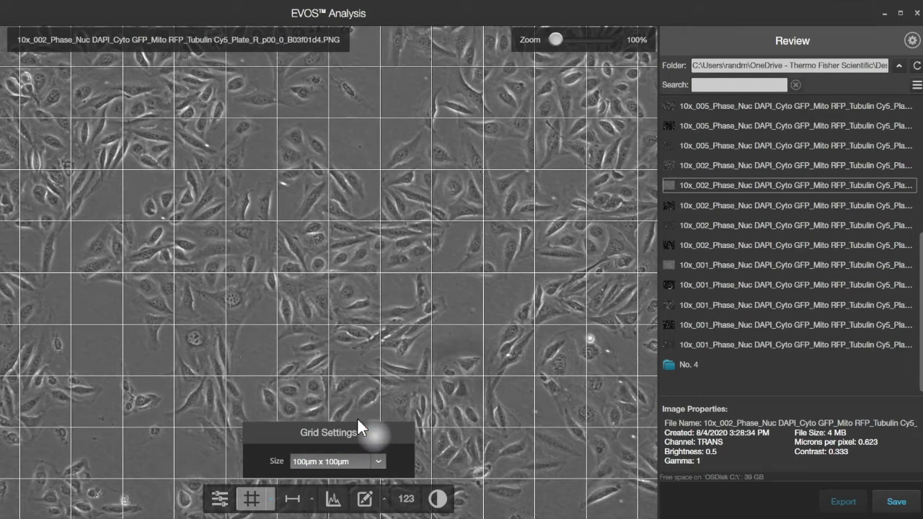
Compare 500µm and 200µm grid sizes, hide the grid and show the scale bar.
left_click(378, 458)
left_click(365, 443)
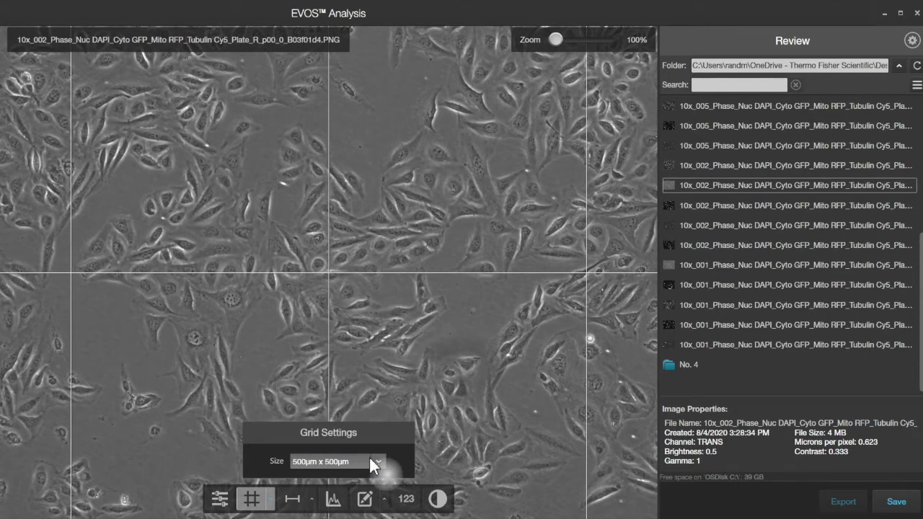
left_click(378, 459)
left_click(346, 434)
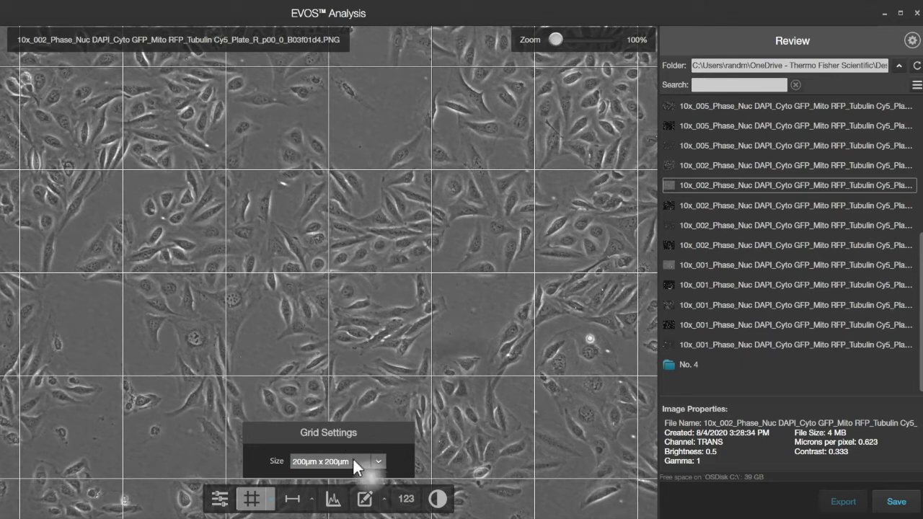
left_click(252, 499)
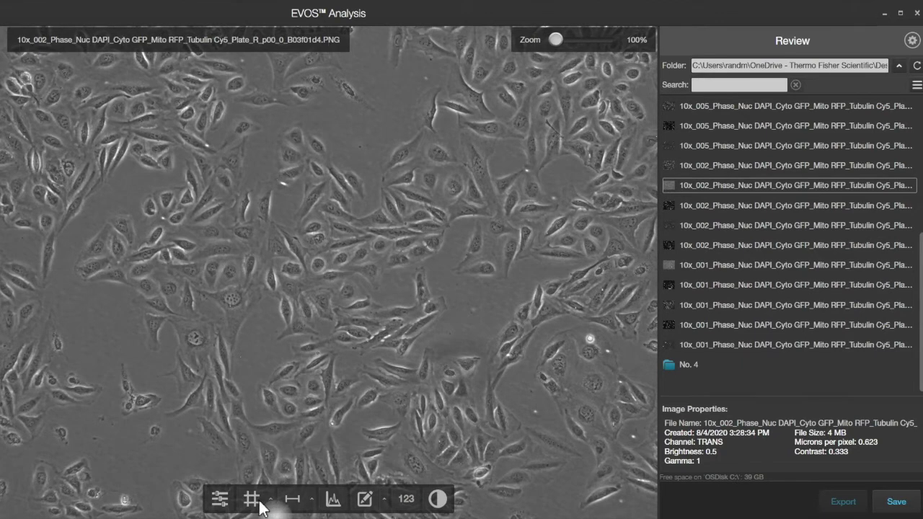
left_click(298, 507)
Move the scale bar toward the image centre and resize it from 650µm to 500µm.
left_click_drag(396, 442, 577, 215)
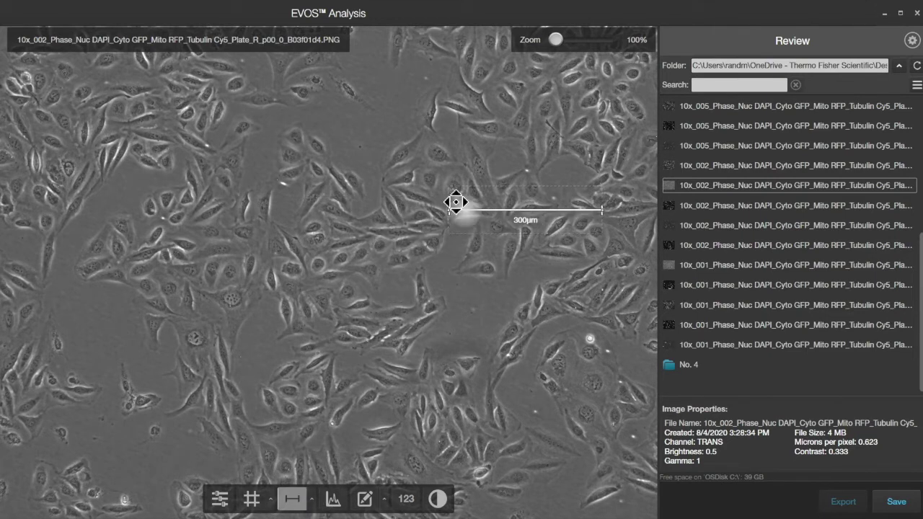
left_click_drag(448, 209, 355, 228)
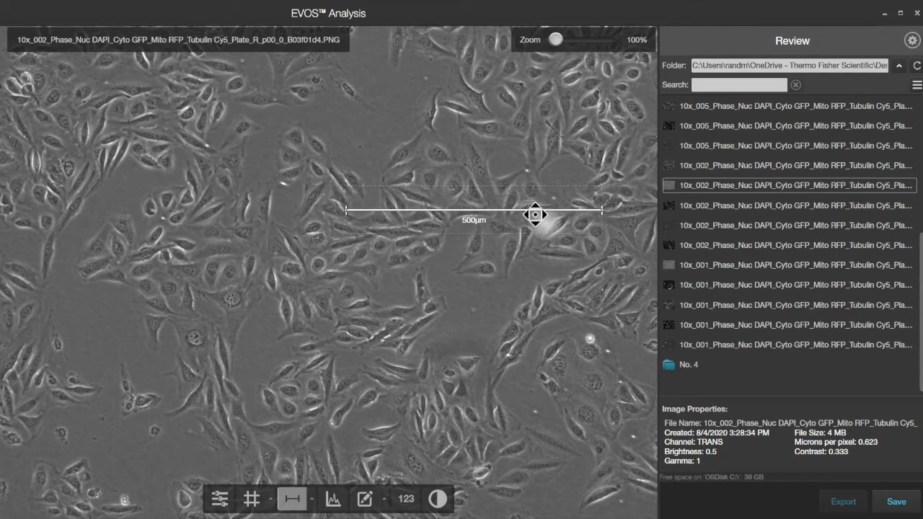
mouse_move(534, 214)
left_mouse_down()
mouse_move(563, 370)
mouse_move(536, 396)
mouse_move(531, 225)
left_mouse_up()
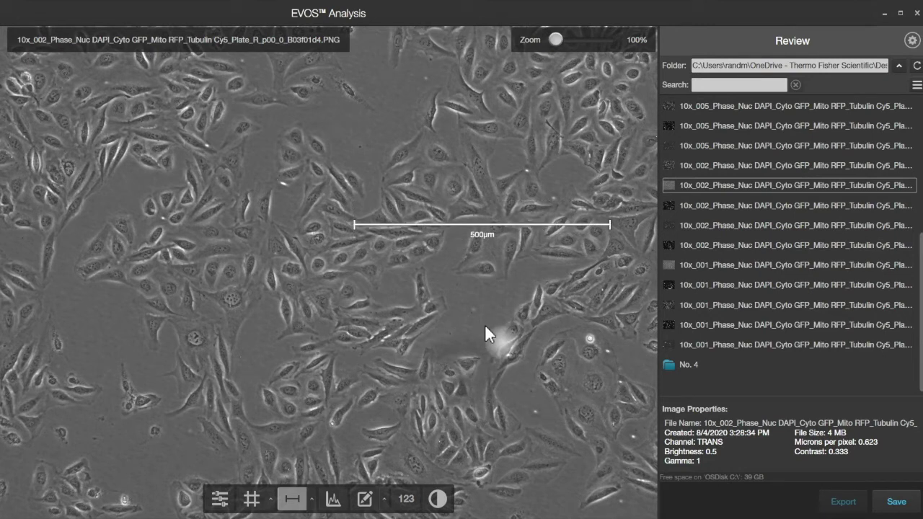
Reset the scale bar to 300µm, try black and end bars, set white, then turn it off.
left_click(312, 501)
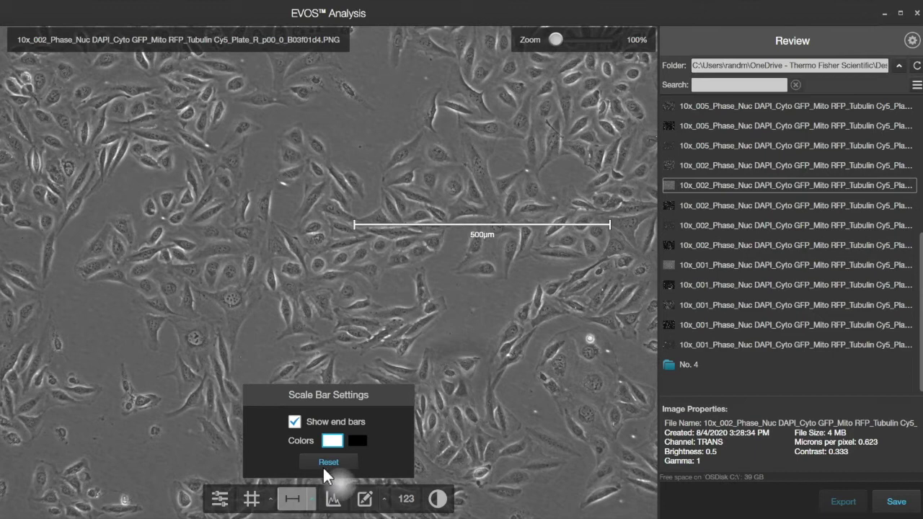
left_click(324, 464)
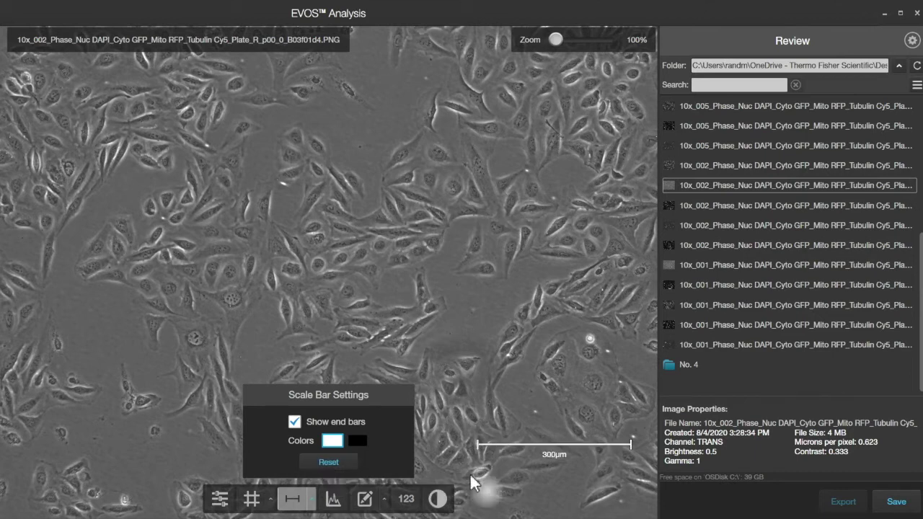
left_click(353, 439)
left_click(295, 422)
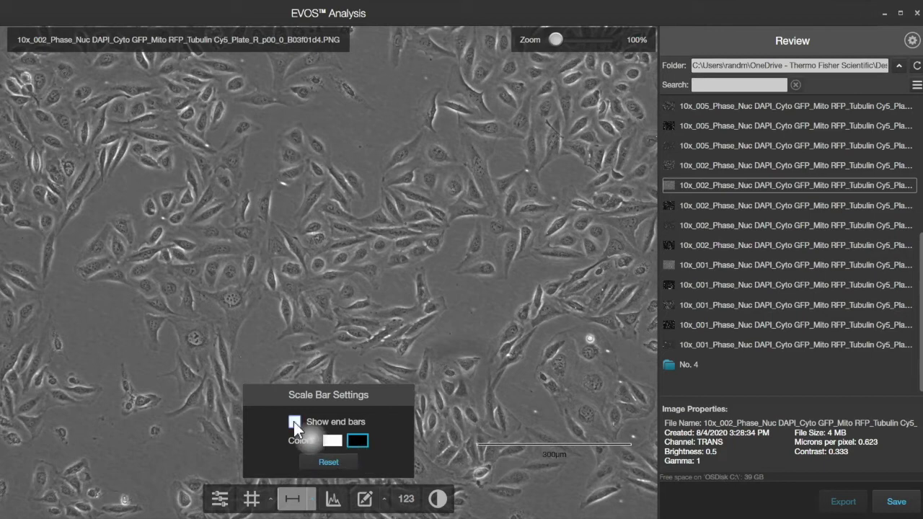
left_click(295, 422)
left_click(339, 450)
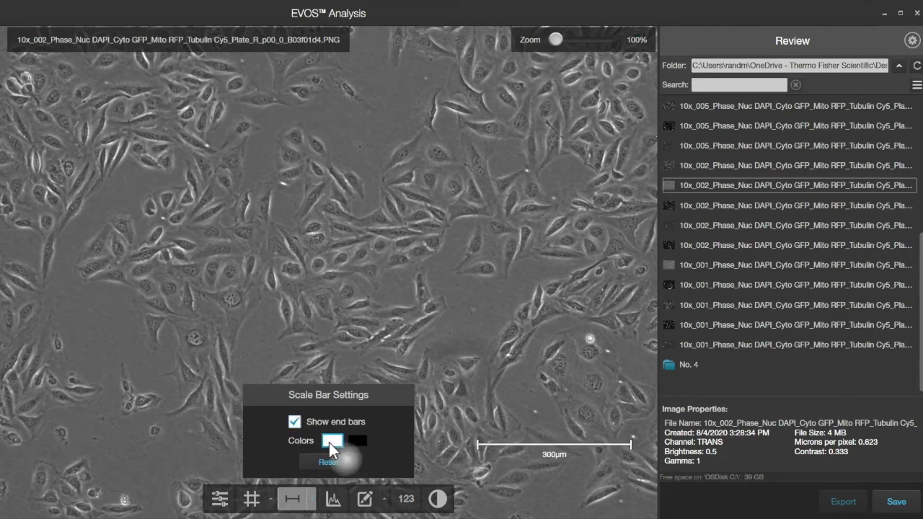
left_click(305, 499)
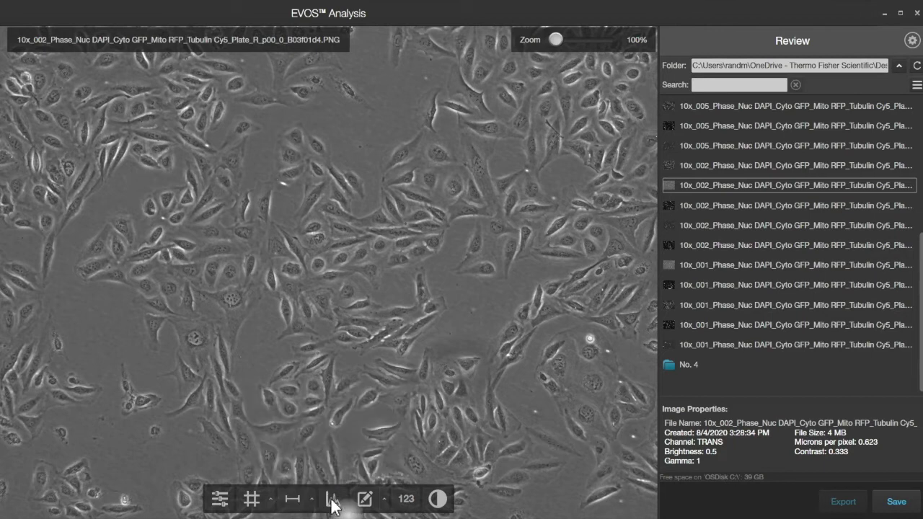
left_click(333, 501)
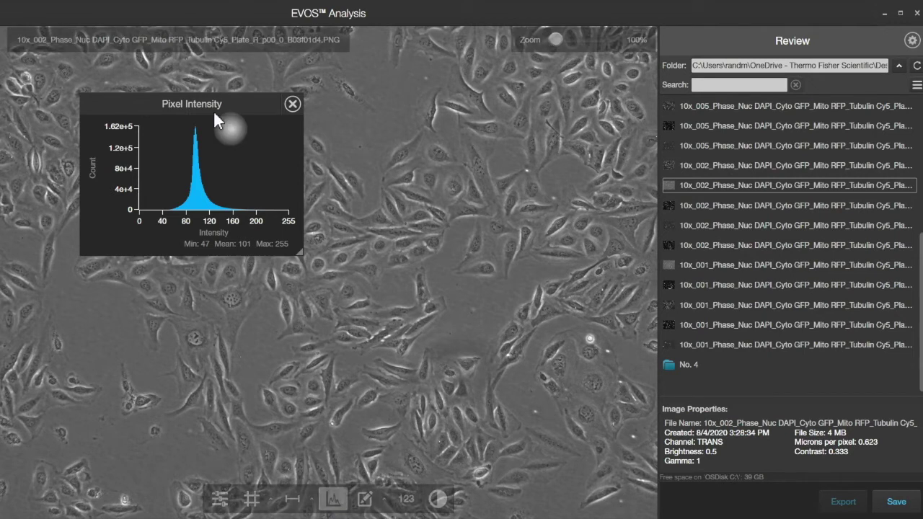
left_click_drag(222, 107, 174, 94)
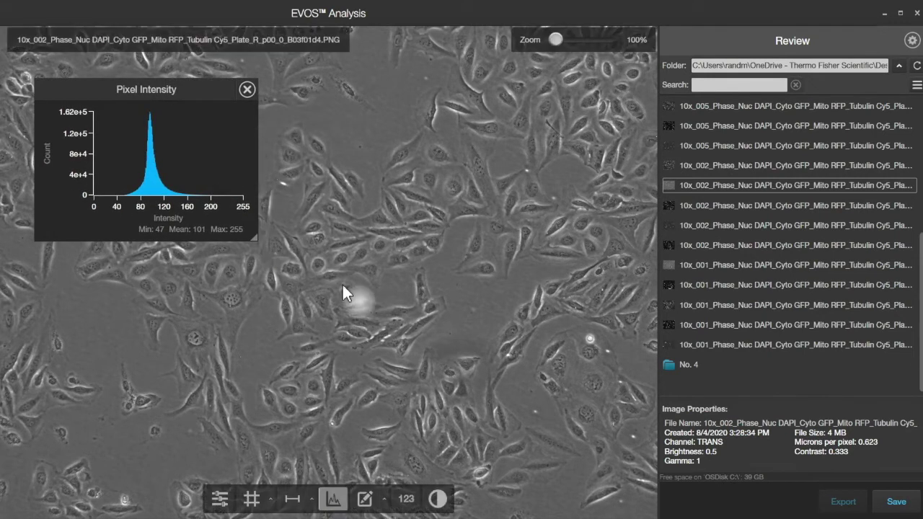
left_click_drag(258, 250, 269, 261)
left_click_drag(355, 297, 278, 256)
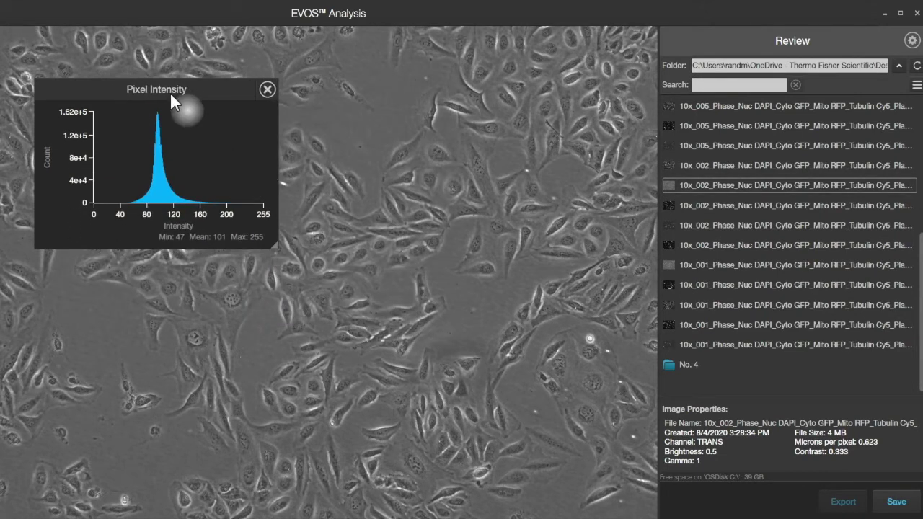
left_click_drag(178, 94, 244, 95)
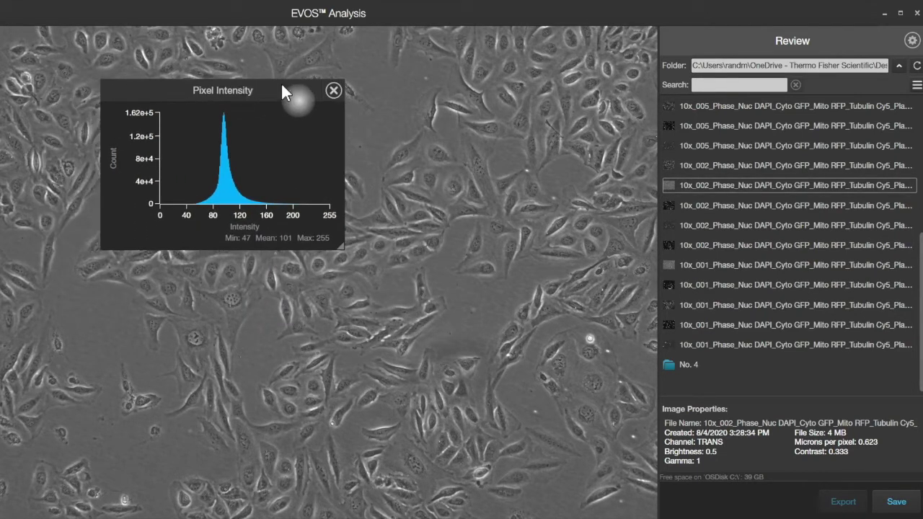
left_click(333, 90)
Draw a rectangle annotation near the image centre labelled with its dimensions.
left_click(366, 505)
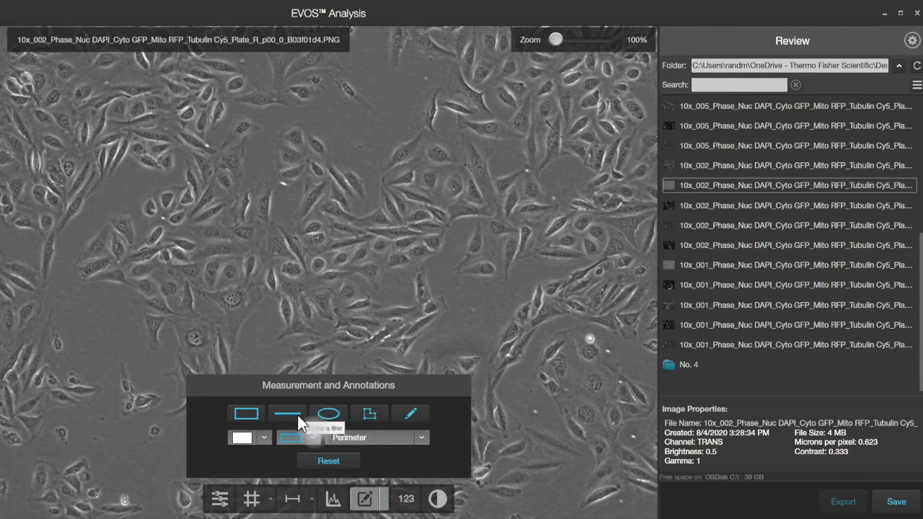
left_click(246, 413)
left_click_drag(236, 173, 394, 272)
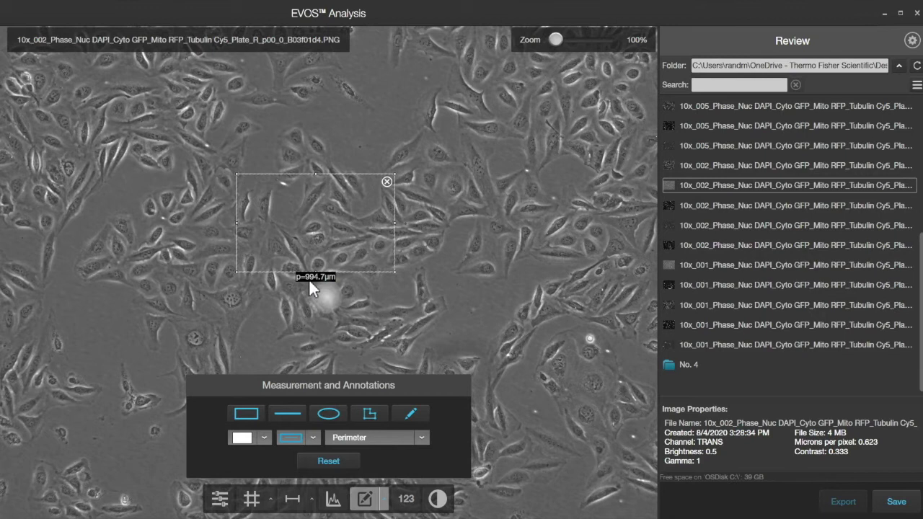
left_click(415, 438)
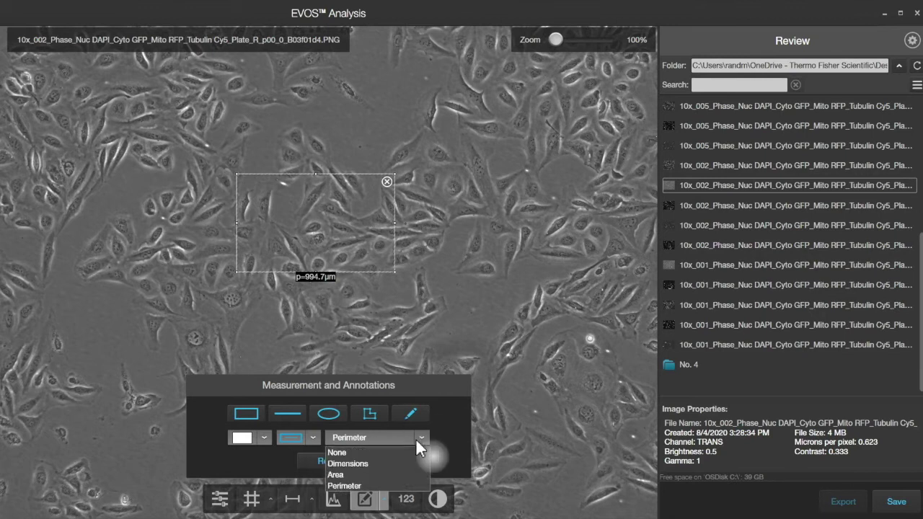
left_click(370, 464)
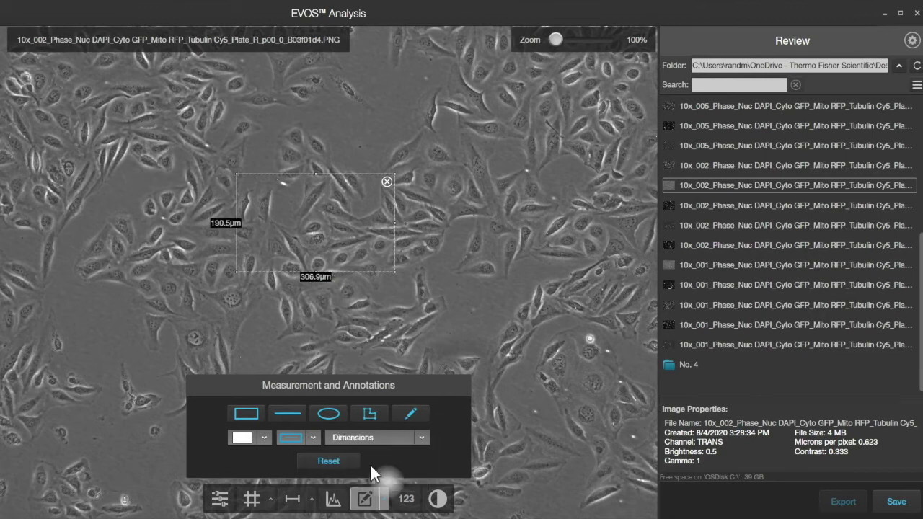
Draw an ellipse right of the rectangle with a thicker orange outline.
left_click(324, 409)
left_click_drag(445, 168, 597, 318)
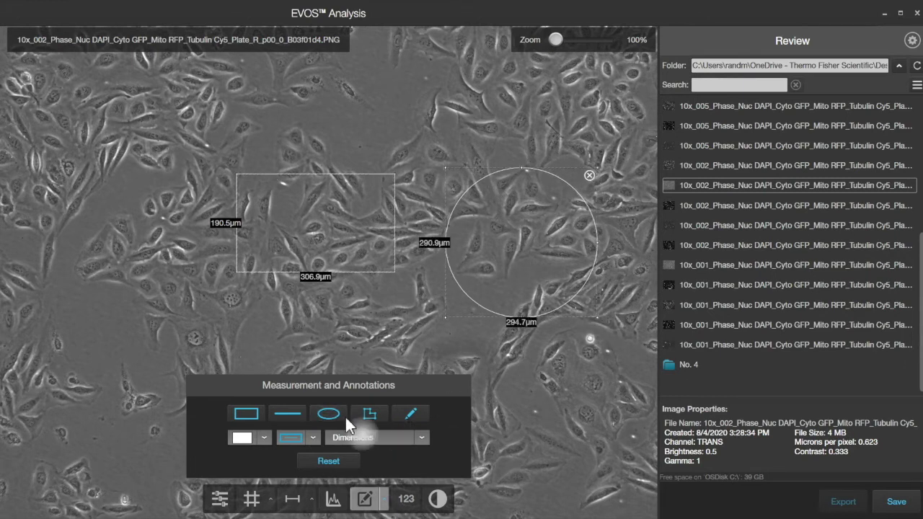
left_click(308, 436)
left_click(300, 484)
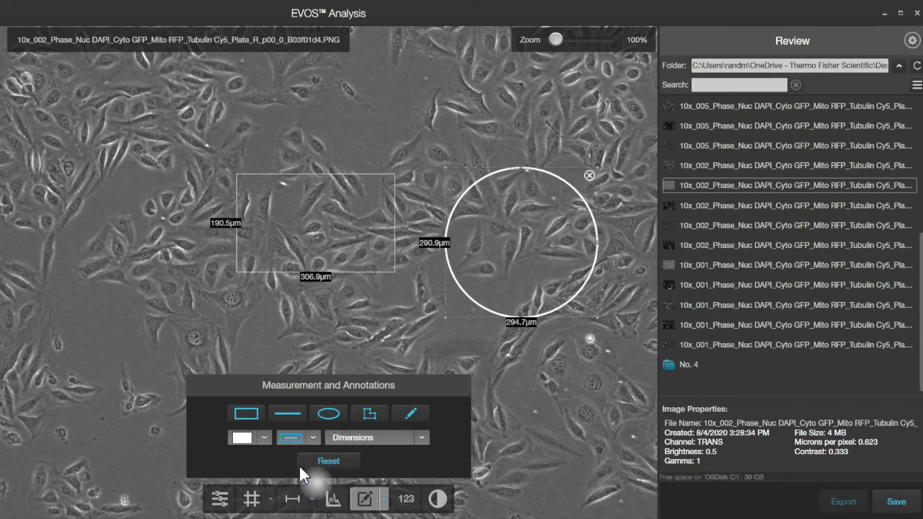
left_click(263, 438)
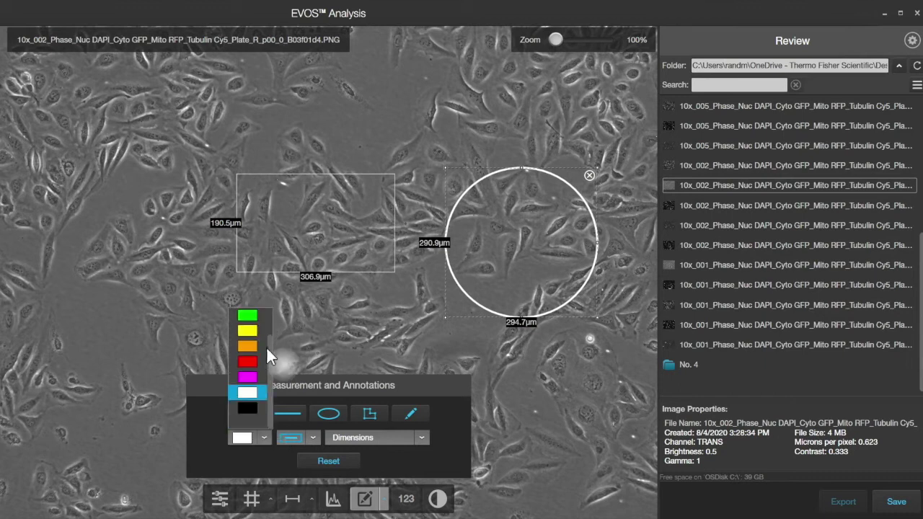
left_click(252, 349)
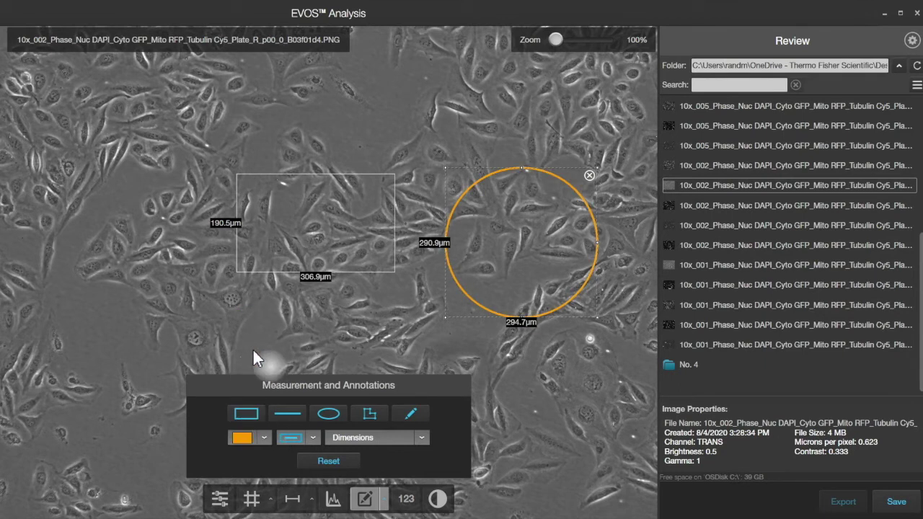
Label the ellipse with its area, then move and shrink it to 29,723.1µm².
left_click(422, 437)
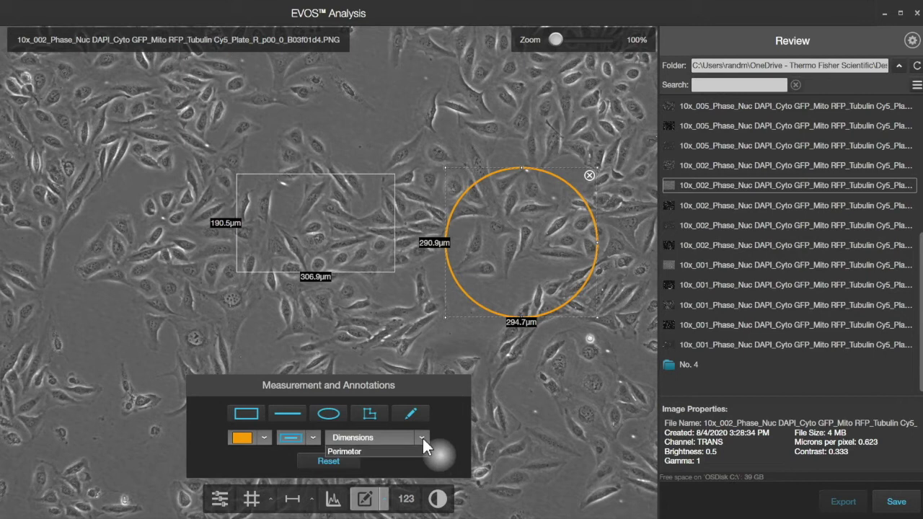
left_click(340, 475)
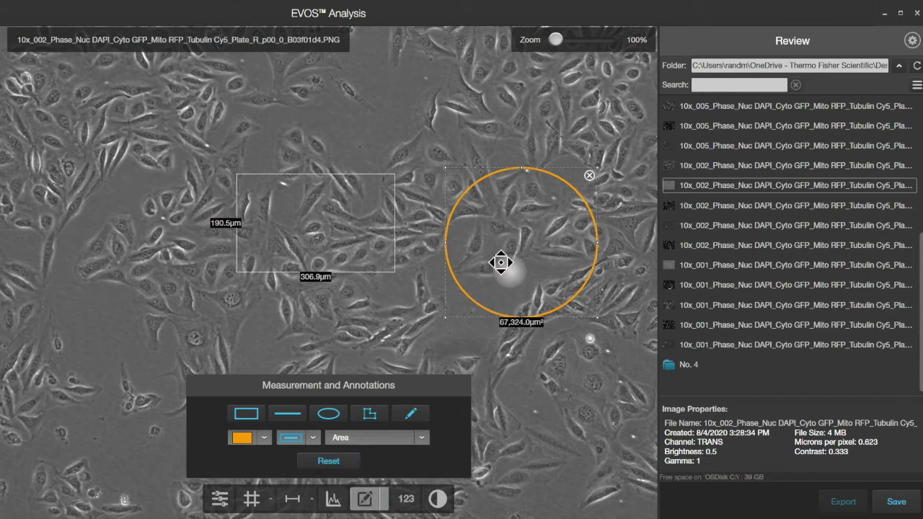
mouse_move(500, 266)
left_mouse_down()
mouse_move(430, 264)
mouse_move(460, 299)
left_mouse_up()
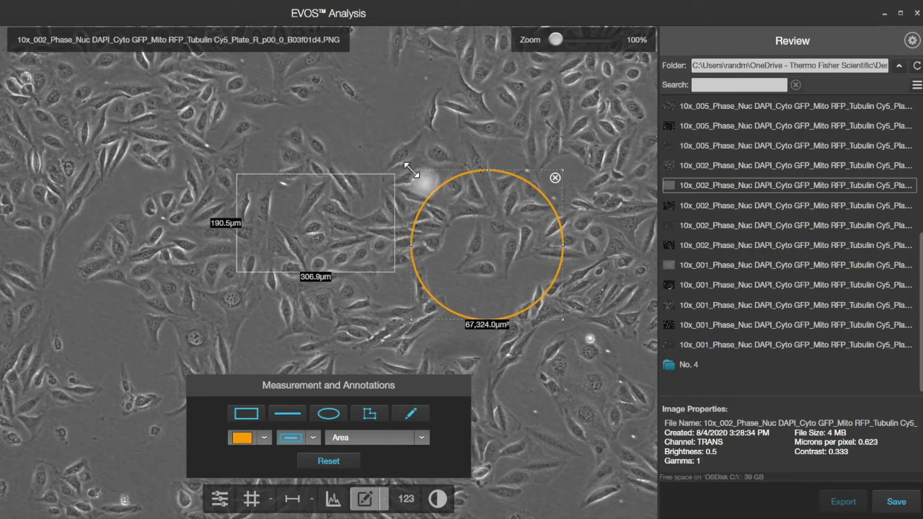
left_click_drag(408, 170, 469, 209)
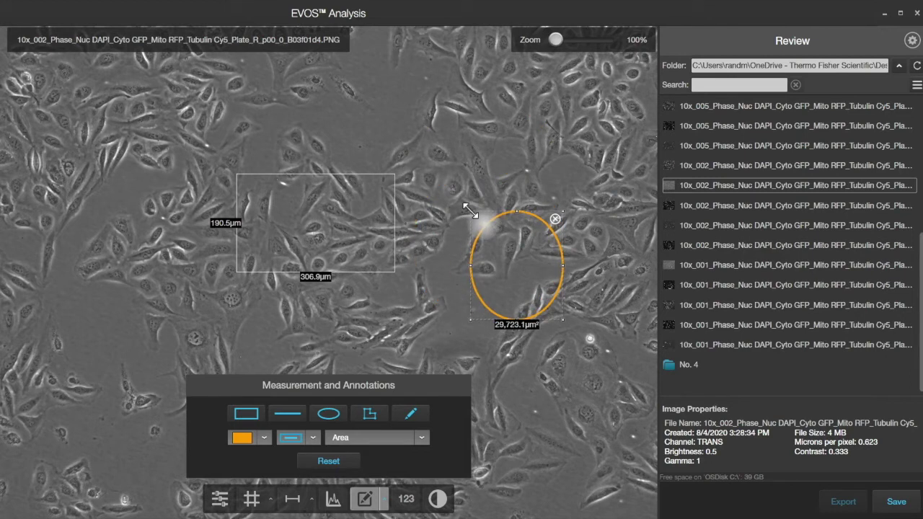
Draw a polygon triangle over the left-side cells, reshape and move it, and colour it red.
left_click(374, 415)
left_click(132, 107)
left_click(74, 194)
double_click(246, 142)
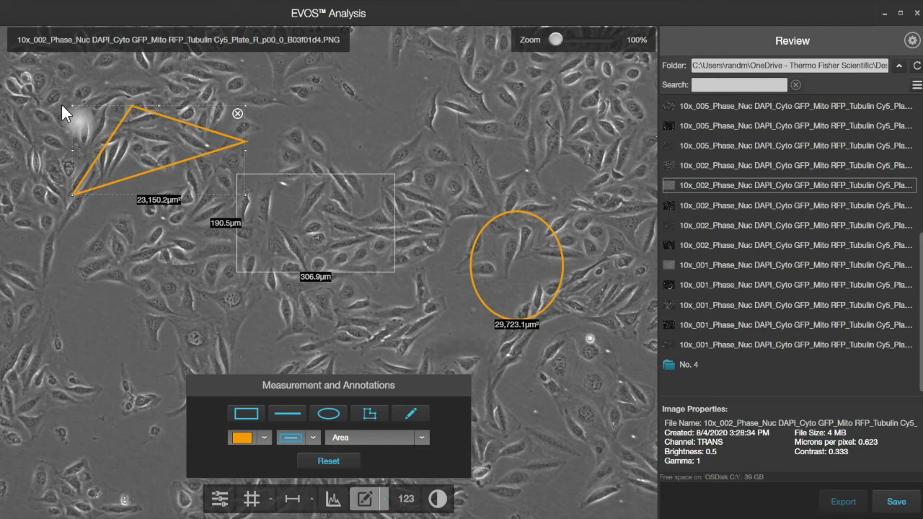
left_click_drag(72, 108, 96, 95)
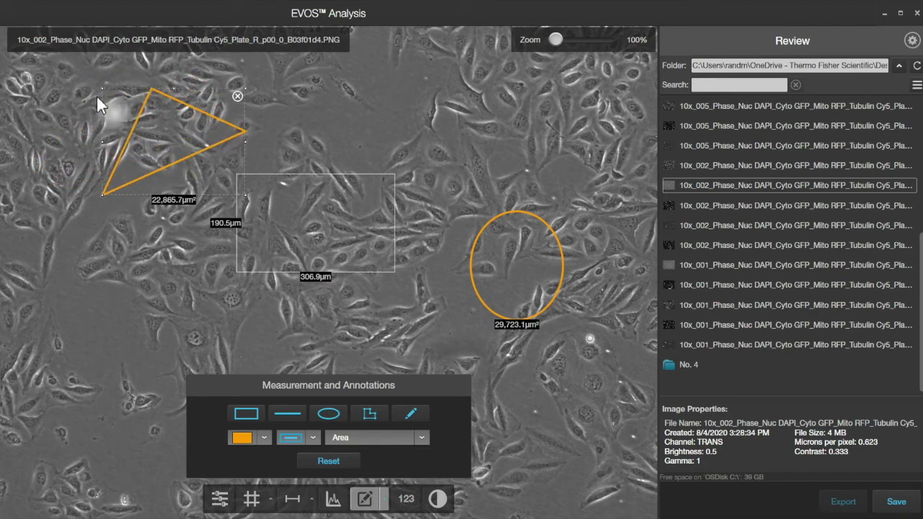
mouse_move(132, 169)
left_mouse_down()
mouse_move(83, 251)
mouse_move(98, 316)
left_mouse_up()
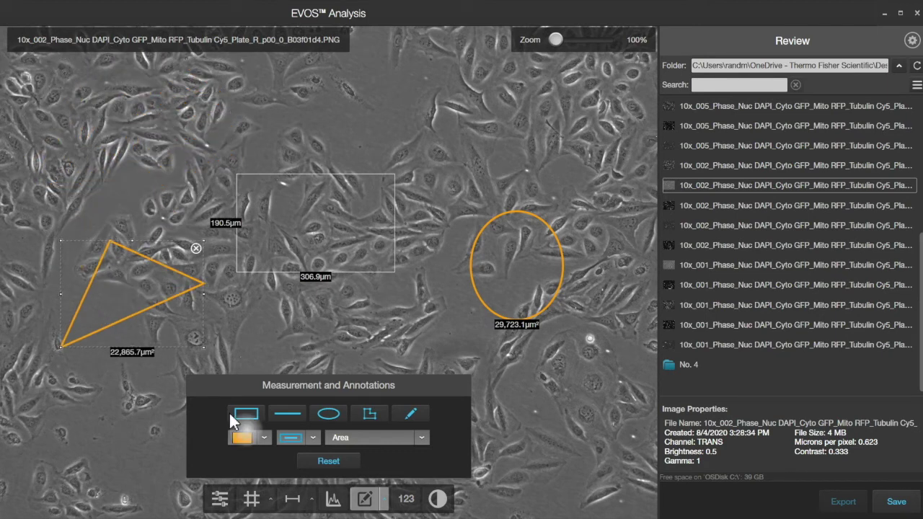
left_click(263, 437)
left_click(246, 362)
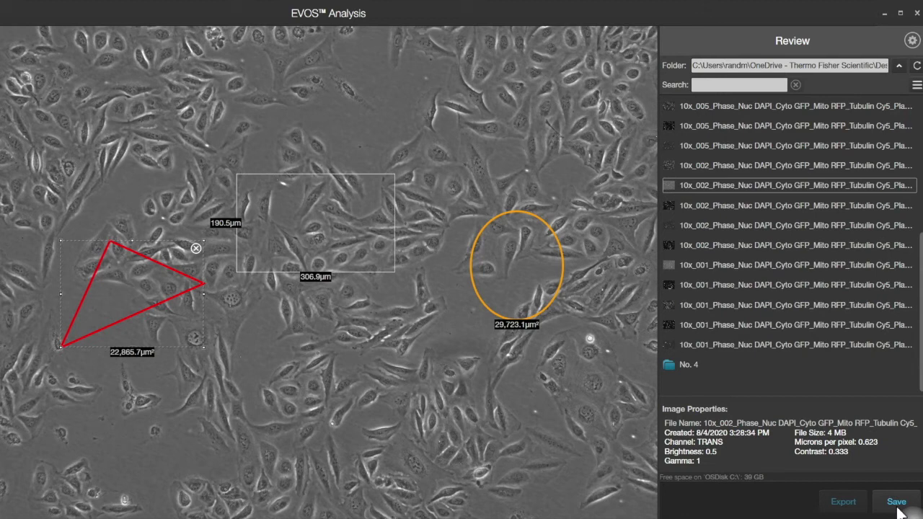
mouse_move(462, 505)
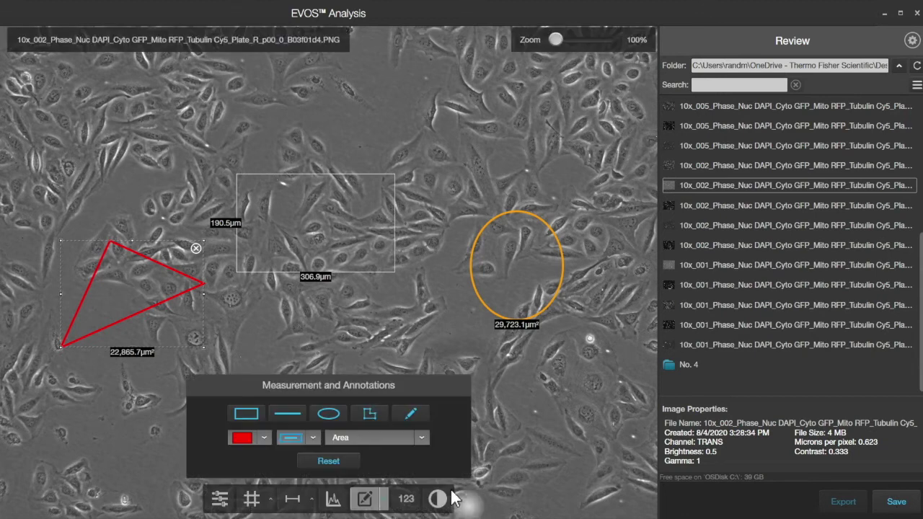
Reset and confirm deletion of all annotations, then close the annotation tools.
left_click(337, 462)
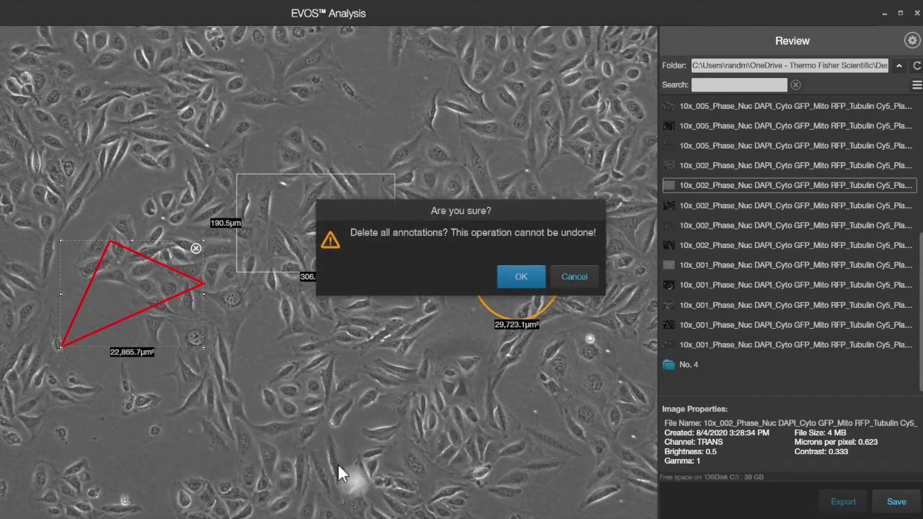
left_click(530, 274)
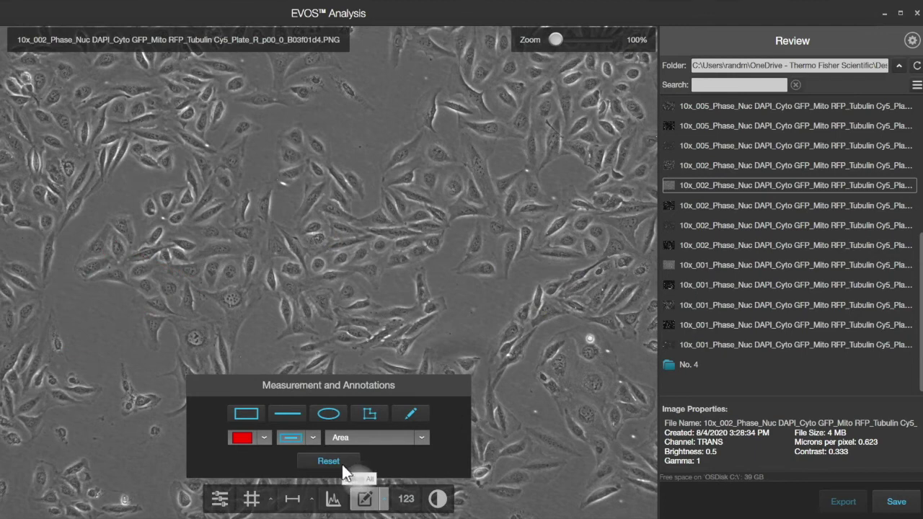
left_click(365, 500)
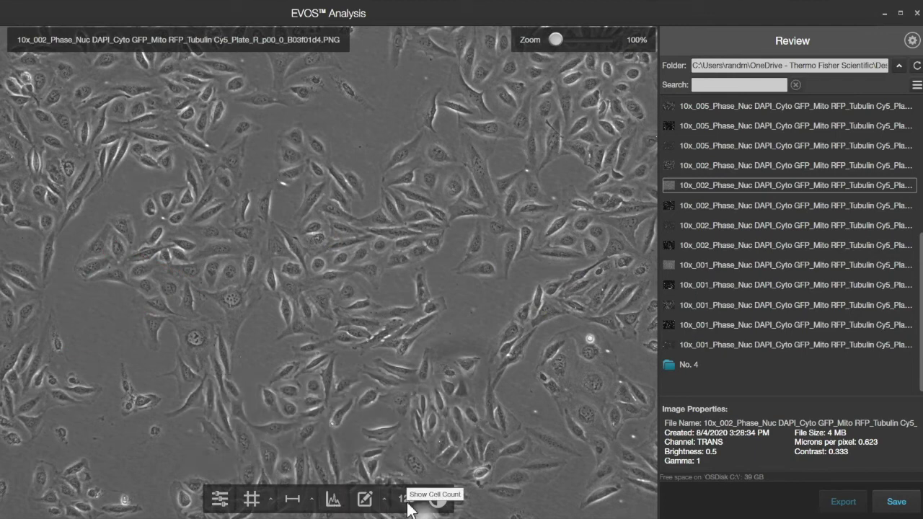
Open Cell Count with TGBFP as the nuclear stain channel, shown in greyscale.
left_click(407, 499)
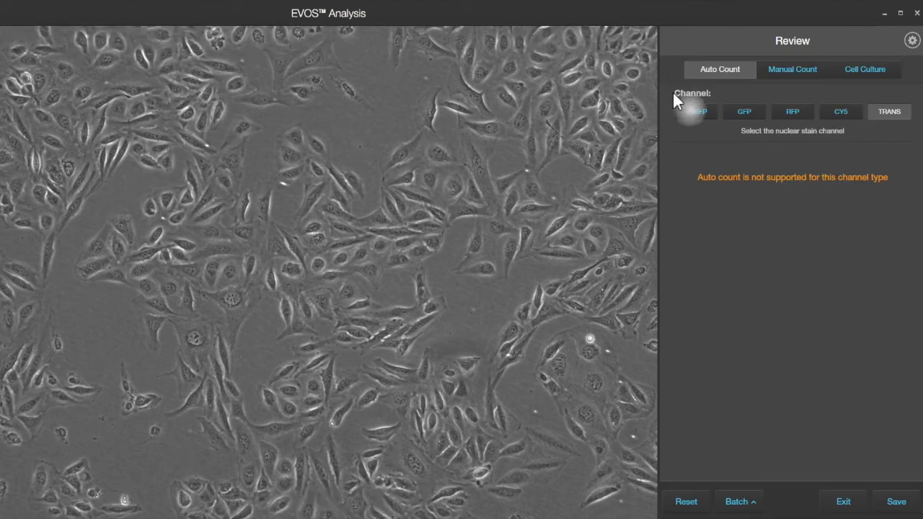
left_click(690, 113)
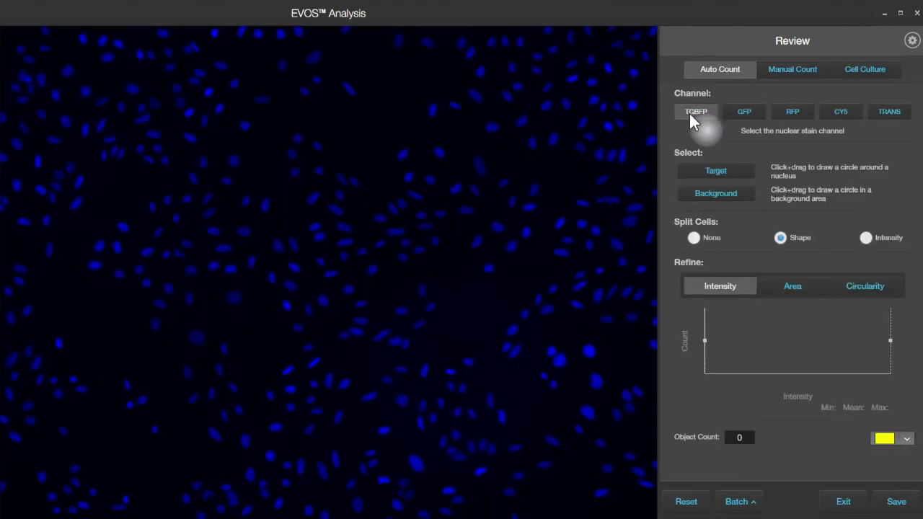
mouse_move(634, 150)
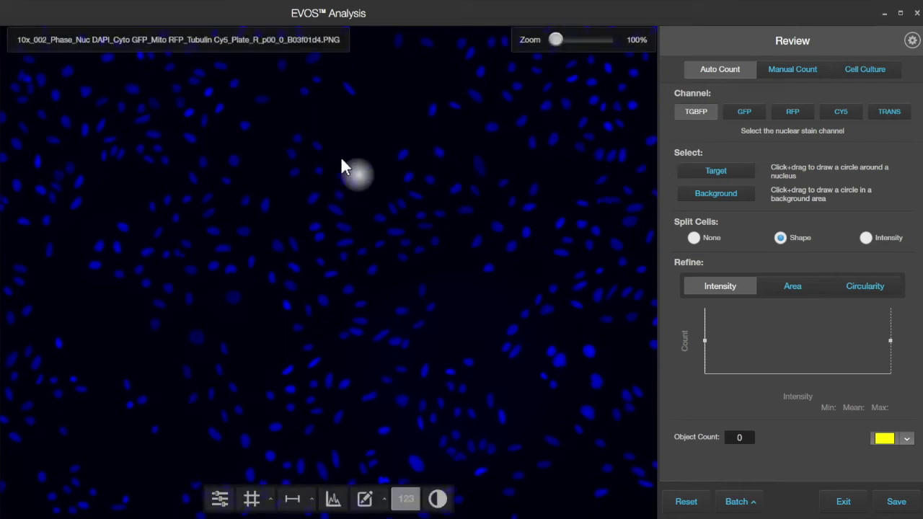
left_click(438, 502)
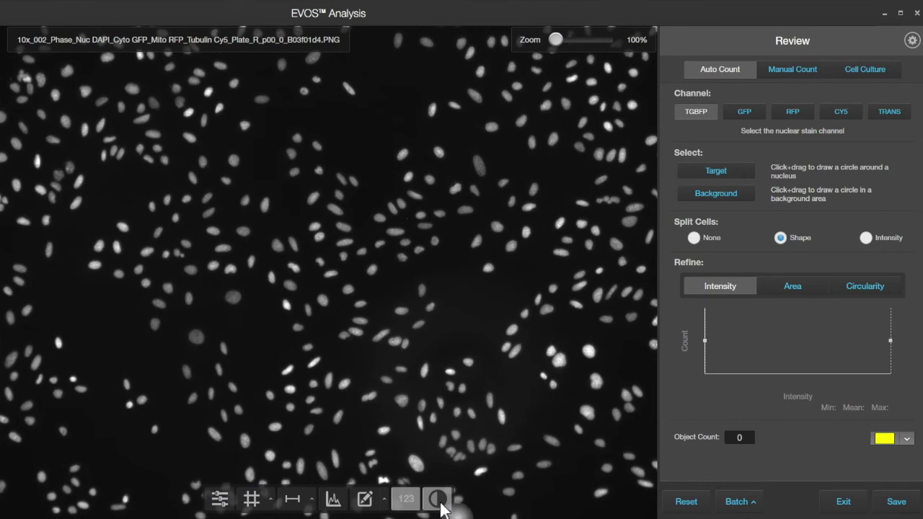
left_click(438, 502)
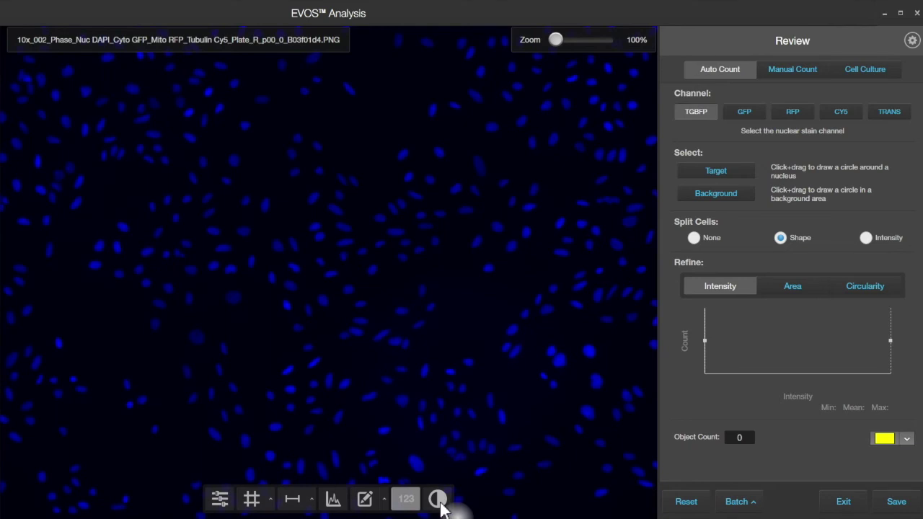
left_click(438, 502)
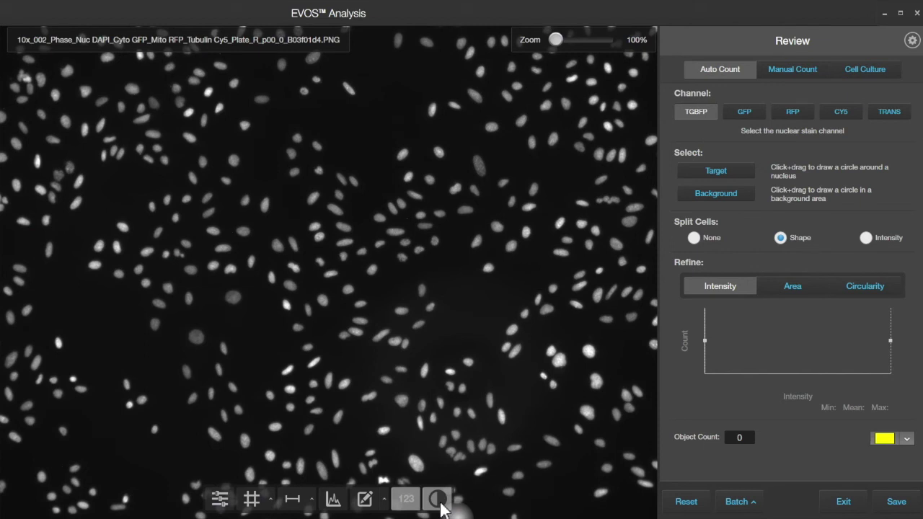
left_click(438, 501)
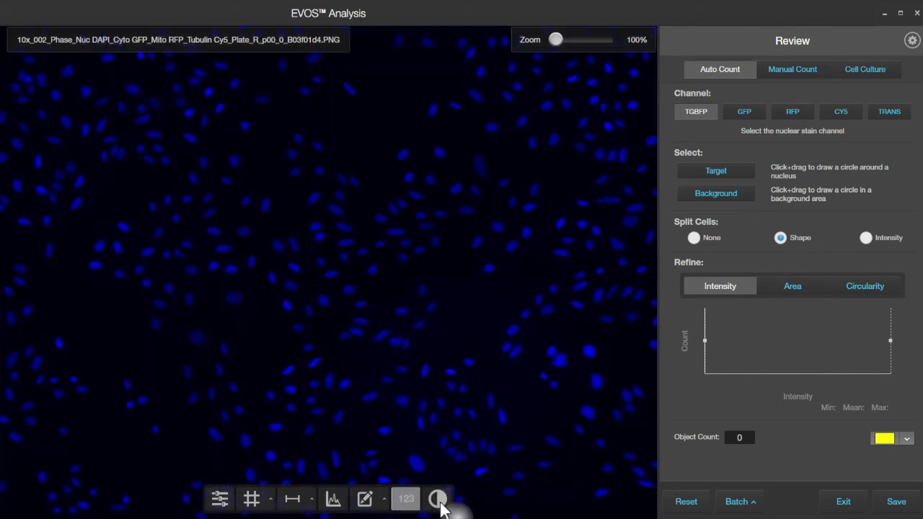